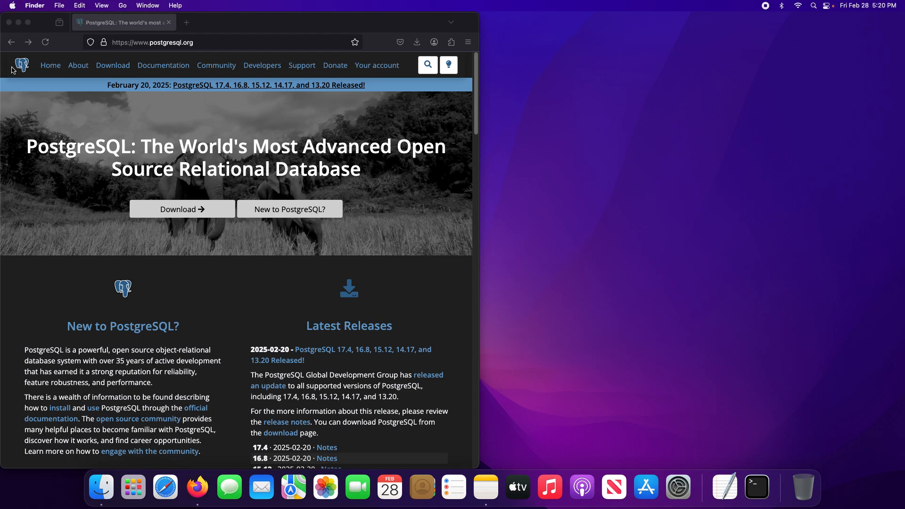
# Open the PostgreSQL website's download page and choose the macOS packages.
pyautogui.click(26, 70)
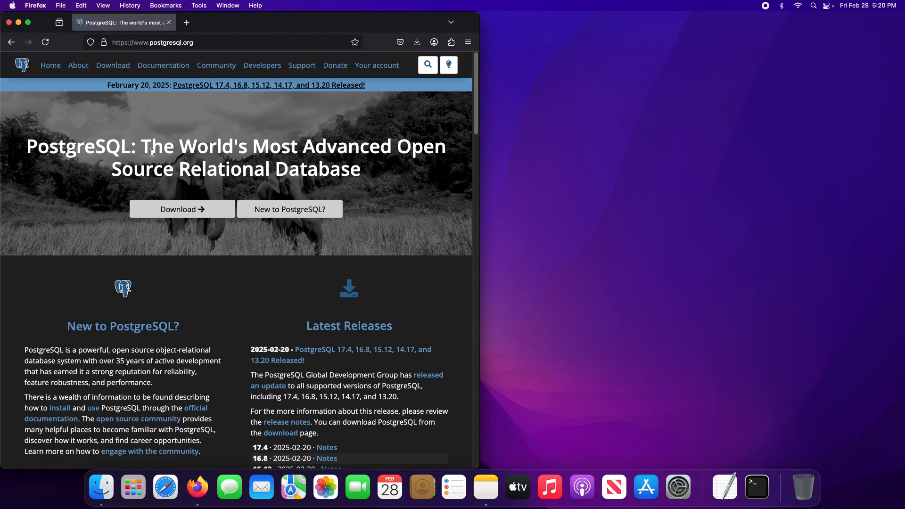
pyautogui.click(115, 69)
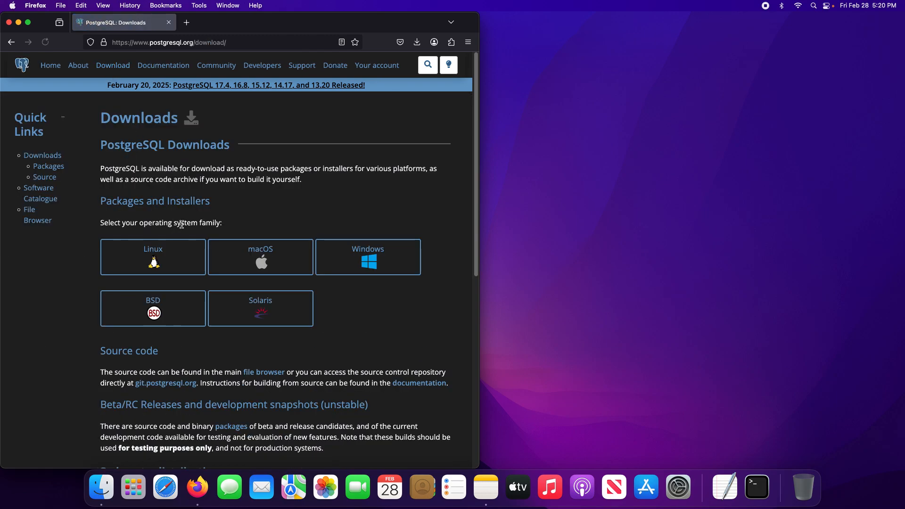
pyautogui.scroll(-1, 203, 230)
pyautogui.scroll(-1, 203, 230)
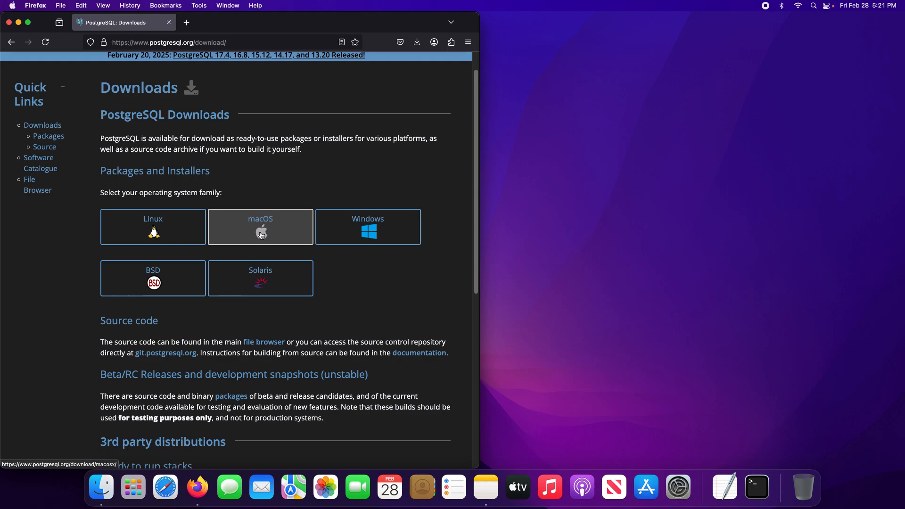
pyautogui.click(261, 234)
# Look through the macOS installation options and open the Postgres.app website from its section.
pyautogui.scroll(-10, 261, 234)
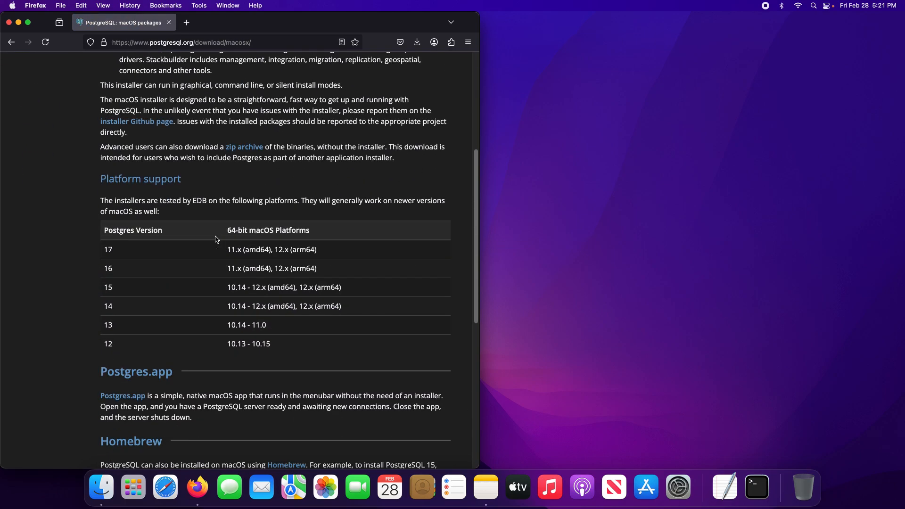
pyautogui.scroll(3, 113, 241)
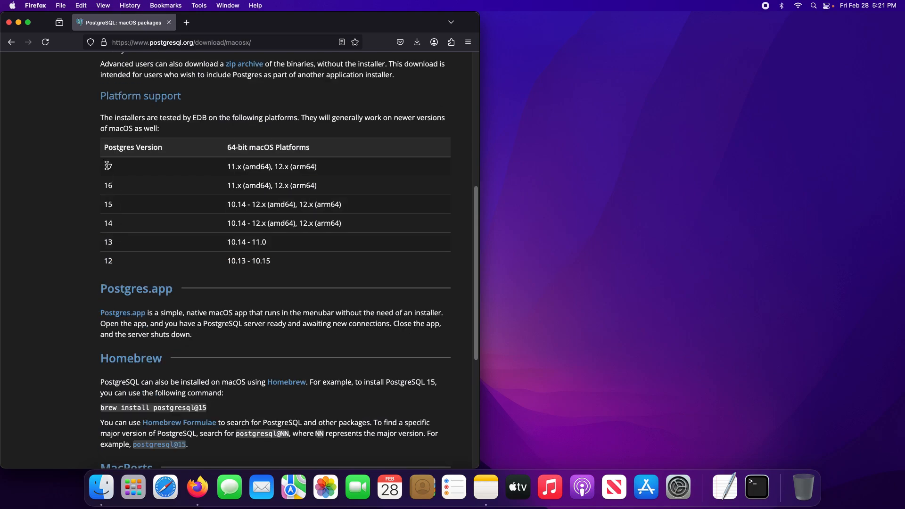
pyautogui.scroll(-5, 93, 203)
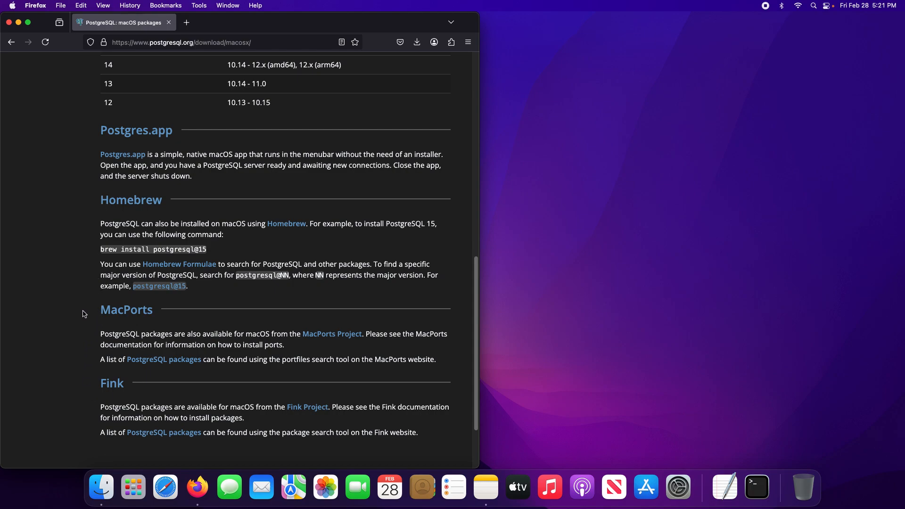
pyautogui.scroll(1, 75, 292)
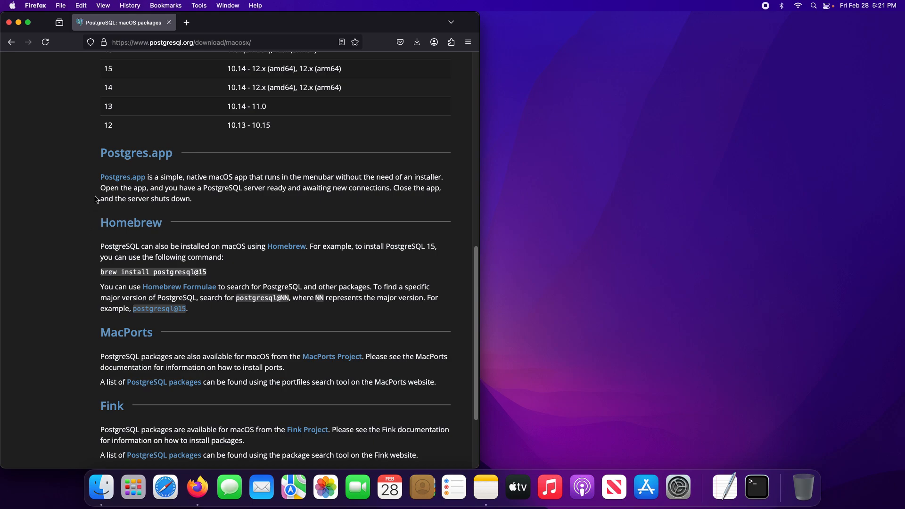
pyautogui.click(134, 179)
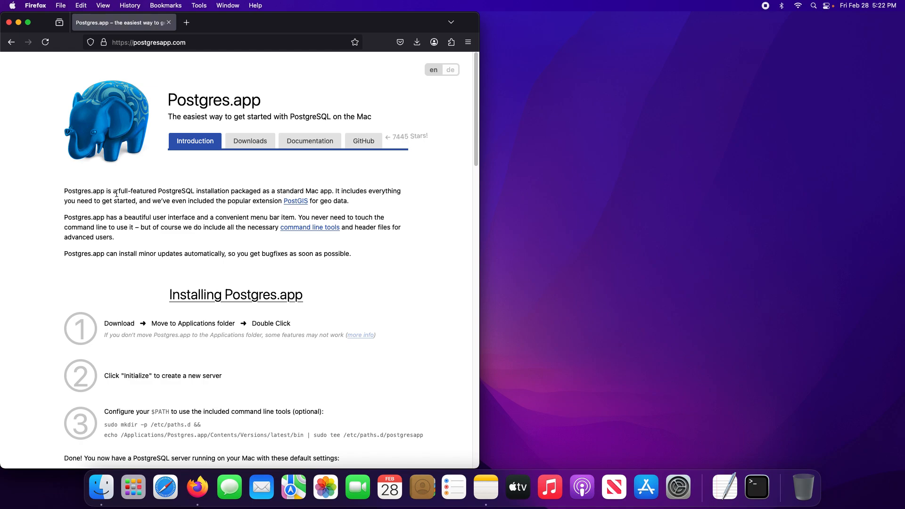
# Read the Postgres.app installation steps and the default server settings on the introduction page.
pyautogui.scroll(-2, 53, 236)
pyautogui.scroll(-4, 53, 233)
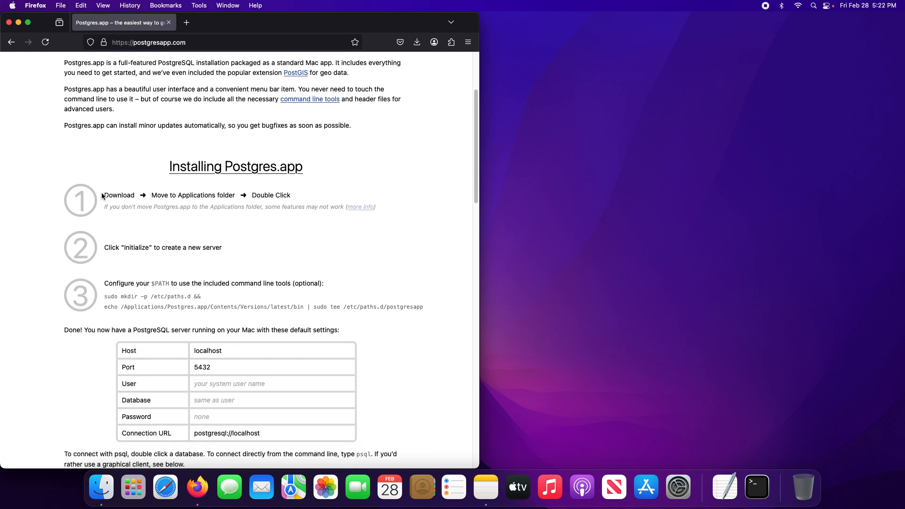
pyautogui.scroll(-2, 141, 283)
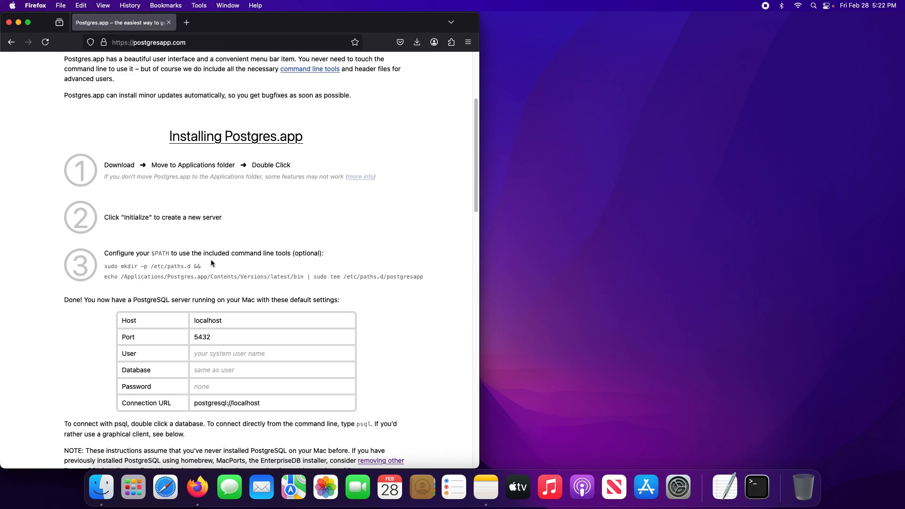
pyautogui.scroll(1, 68, 251)
pyautogui.scroll(-8, 68, 251)
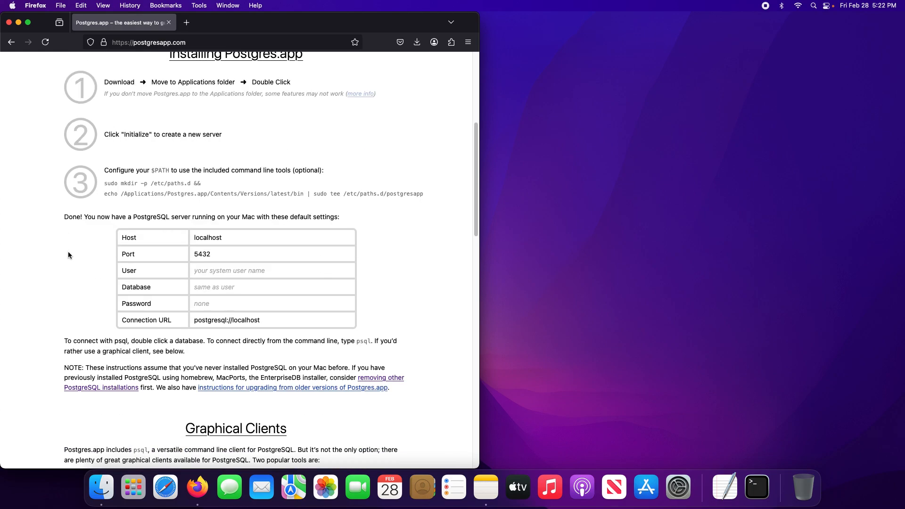
pyautogui.scroll(9, 57, 258)
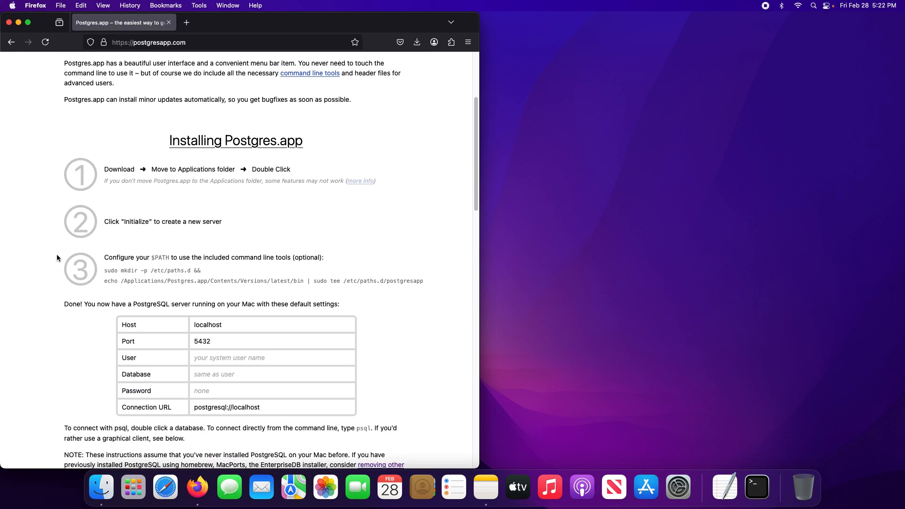
pyautogui.scroll(3, 55, 204)
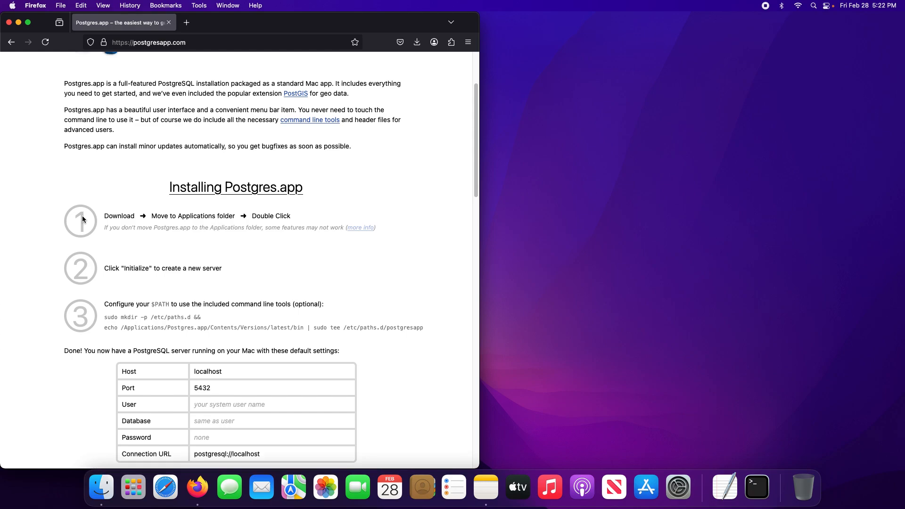
pyautogui.scroll(1, 85, 231)
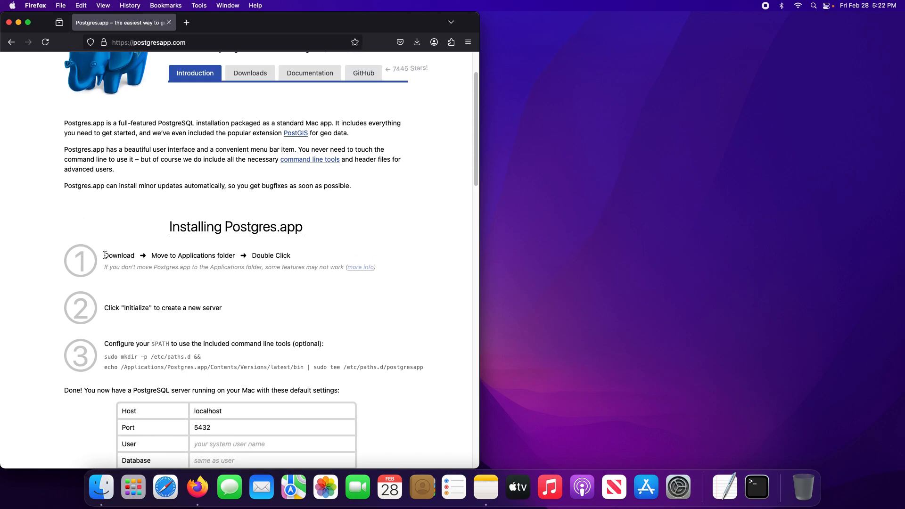
# Open the Postgres.app downloads page and look over the latest release's description.
pyautogui.scroll(1, 113, 229)
pyautogui.click(257, 79)
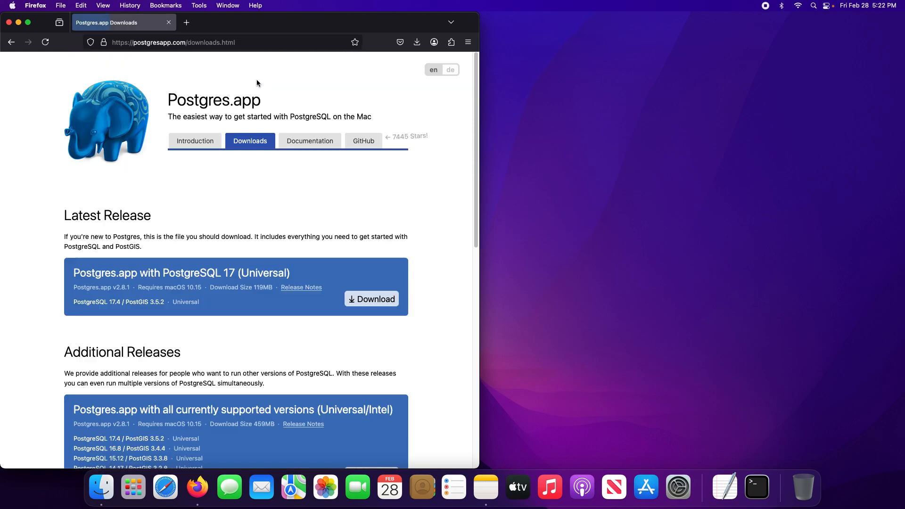
pyautogui.scroll(-6, 170, 175)
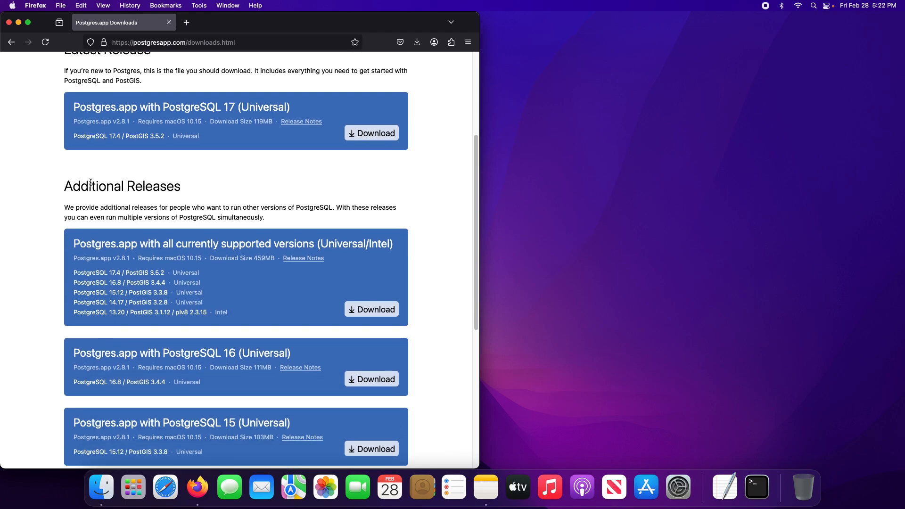
pyautogui.scroll(1, 81, 176)
pyautogui.moveTo(65, 80); pyautogui.dragTo(266, 172)
pyautogui.click(75, 186)
# Examine the additional Postgres.app releases, comparing their included PostgreSQL versions and download sizes.
pyautogui.scroll(-2, 44, 184)
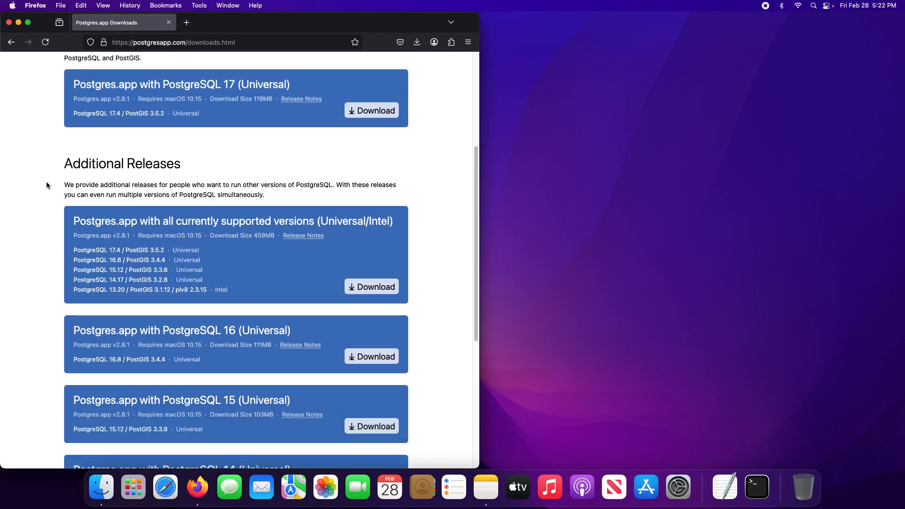
pyautogui.scroll(-4, 66, 169)
pyautogui.scroll(-4, 93, 166)
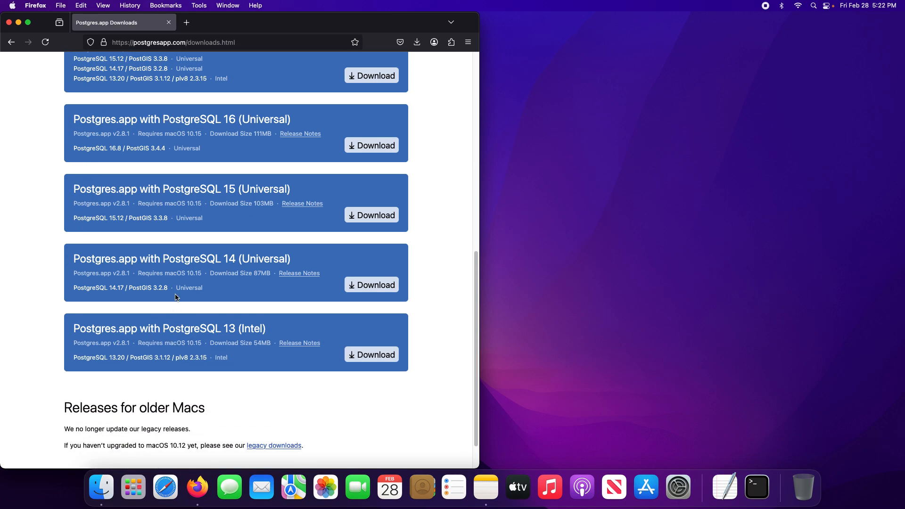
pyautogui.scroll(2, 178, 301)
pyautogui.scroll(1, 186, 306)
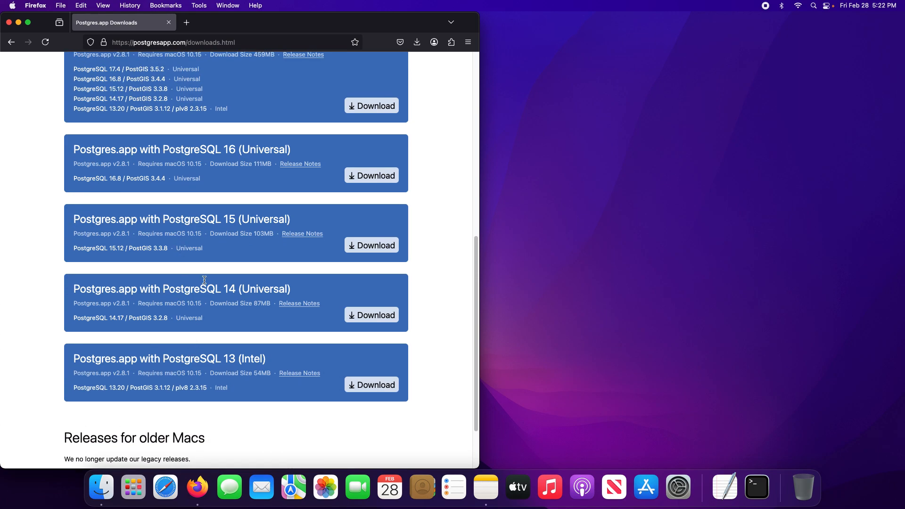
pyautogui.scroll(3, 214, 221)
pyautogui.scroll(3, 192, 203)
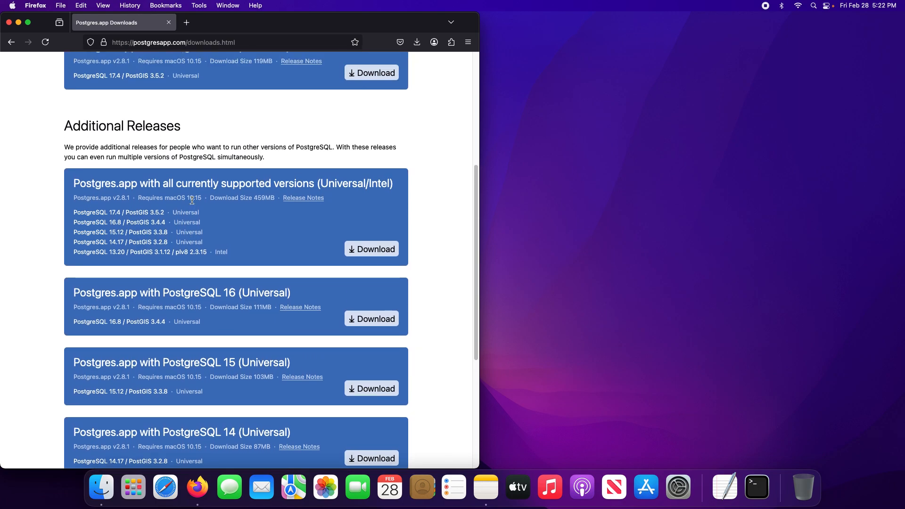
pyautogui.scroll(2, 191, 200)
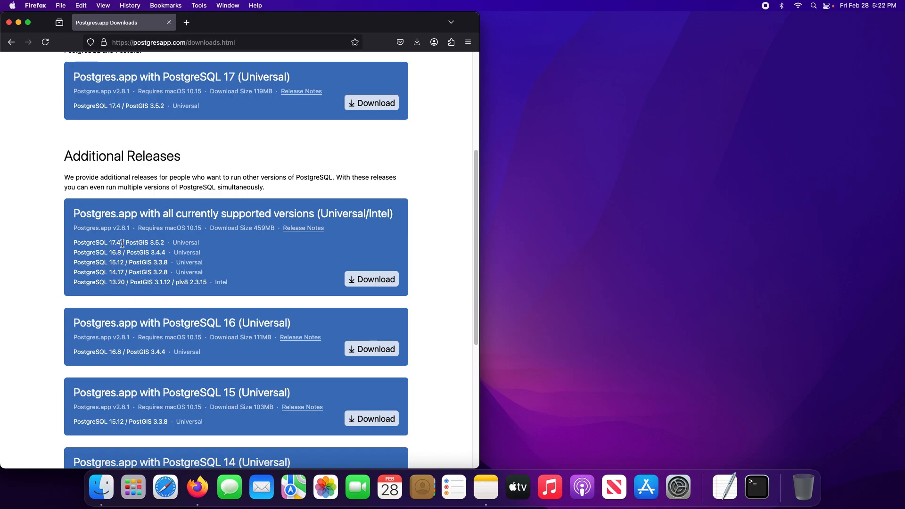
pyautogui.scroll(2, 122, 250)
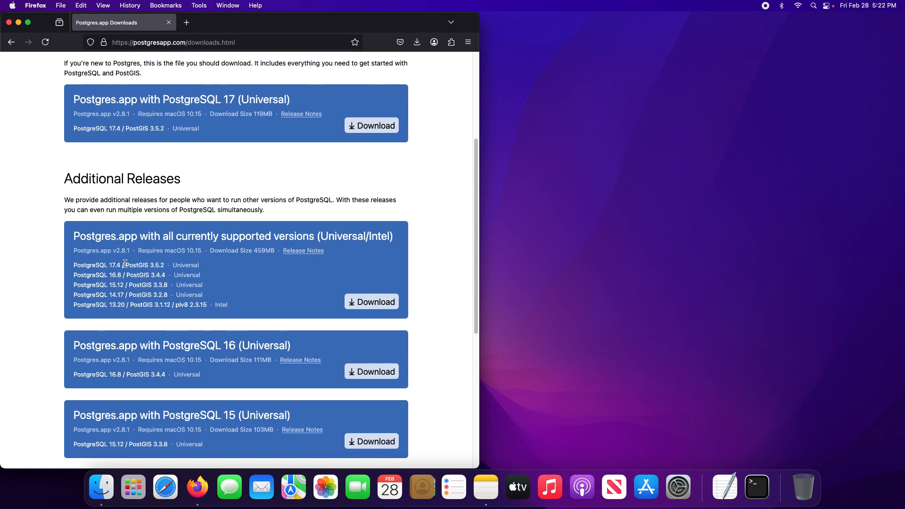
pyautogui.scroll(1, 181, 254)
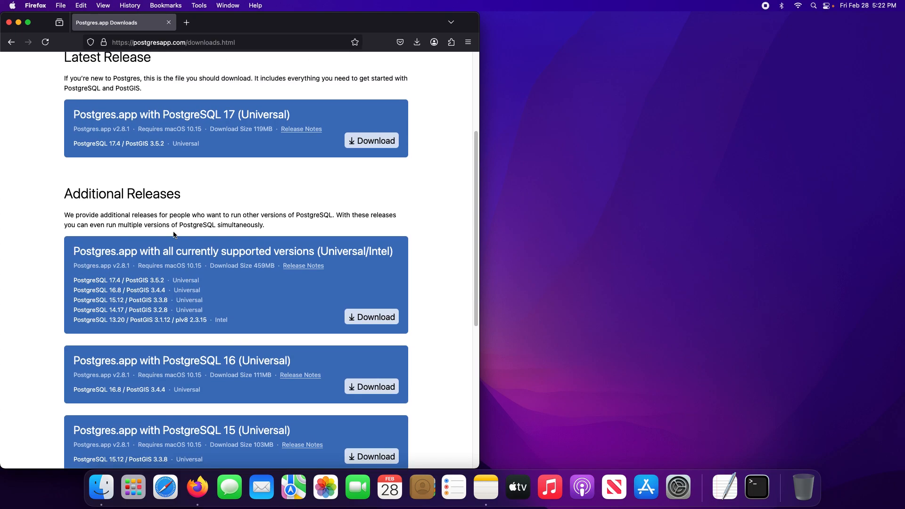
pyautogui.moveTo(255, 266); pyautogui.dragTo(275, 272)
pyautogui.click(270, 287)
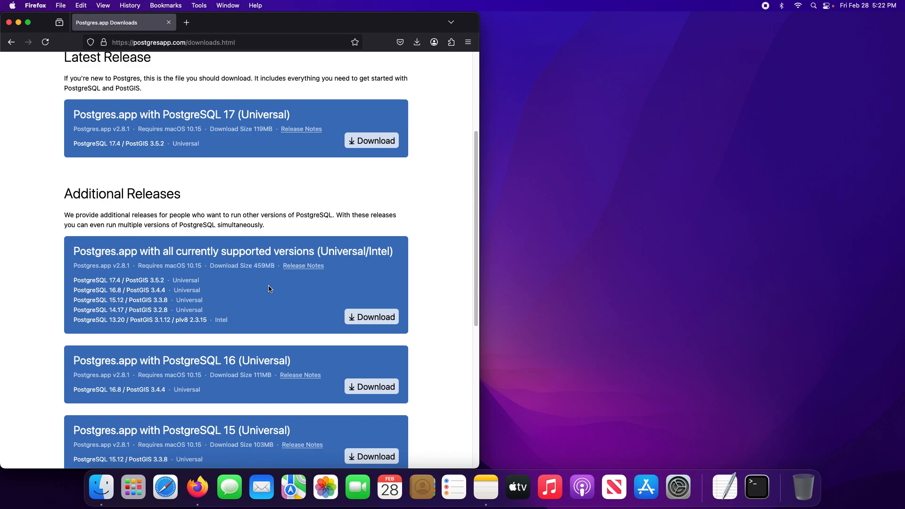
# Download the latest release, Postgres.app with PostgreSQL 17 (Universal).
pyautogui.scroll(5, 257, 267)
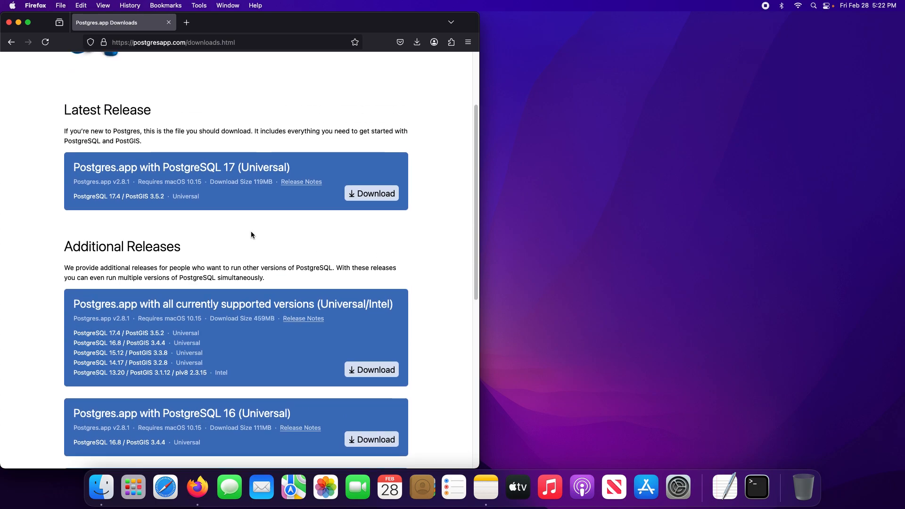
pyautogui.scroll(2, 198, 202)
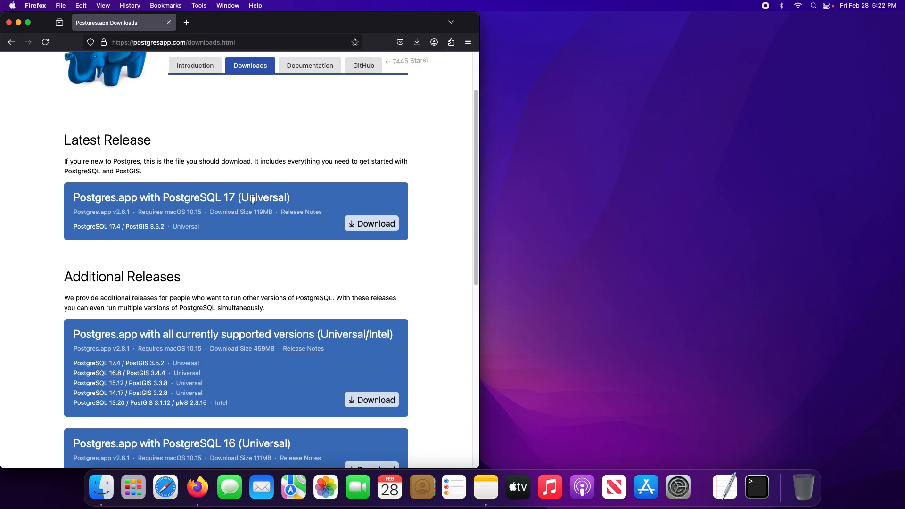
pyautogui.moveTo(76, 206); pyautogui.dragTo(237, 208)
pyautogui.click(230, 244)
pyautogui.scroll(2, 229, 246)
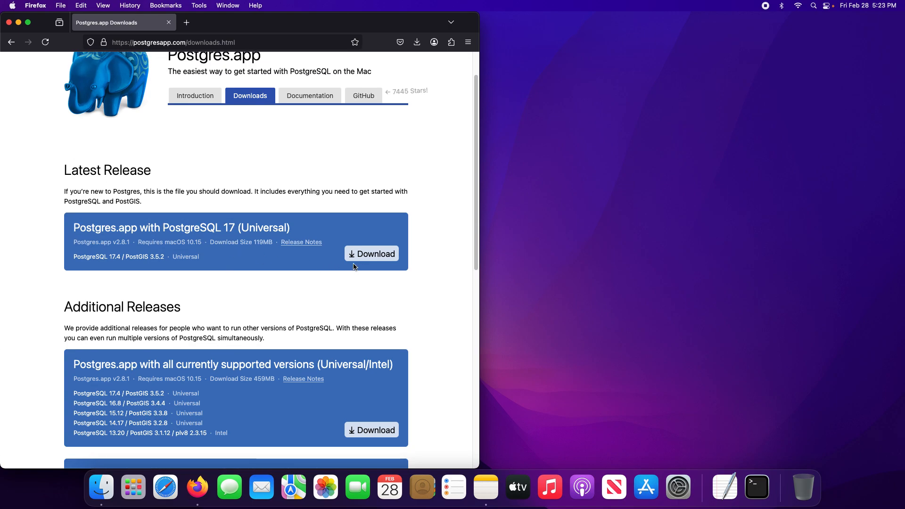
pyautogui.click(366, 261)
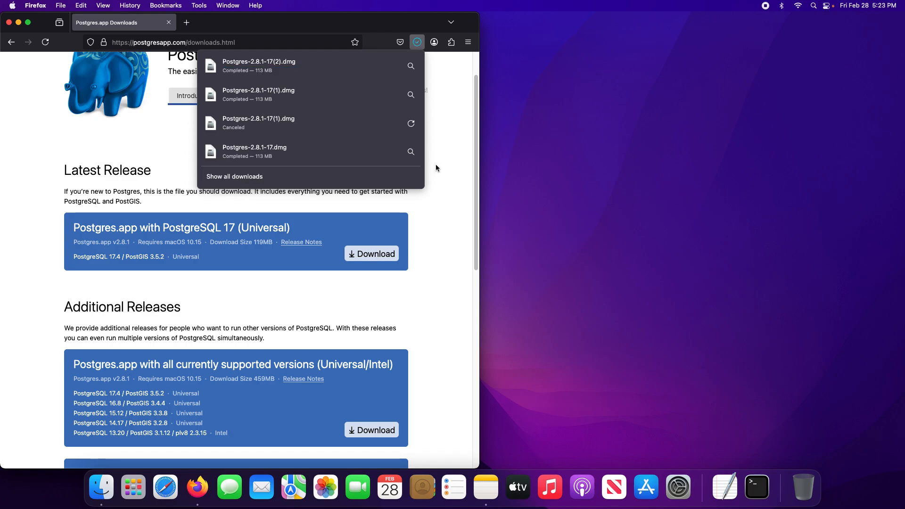
# Open the downloaded Postgres-2.8.1-17(2).dmg disk image and copy Postgres into the Applications folder.
pyautogui.click(342, 72)
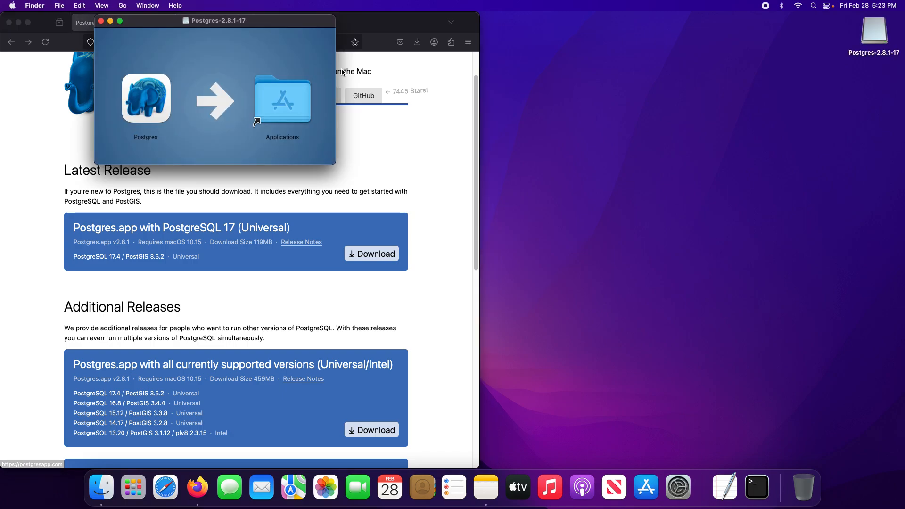
pyautogui.moveTo(234, 22); pyautogui.dragTo(620, 123)
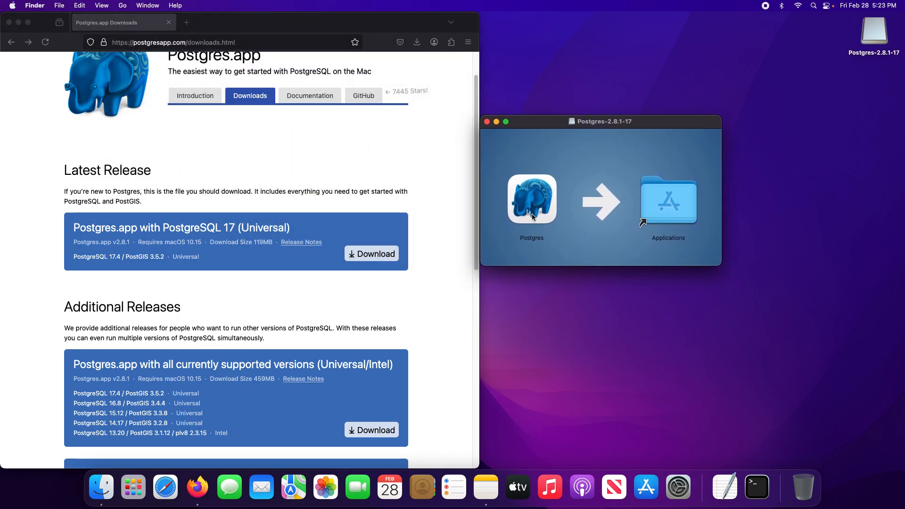
pyautogui.moveTo(528, 209); pyautogui.dragTo(660, 207)
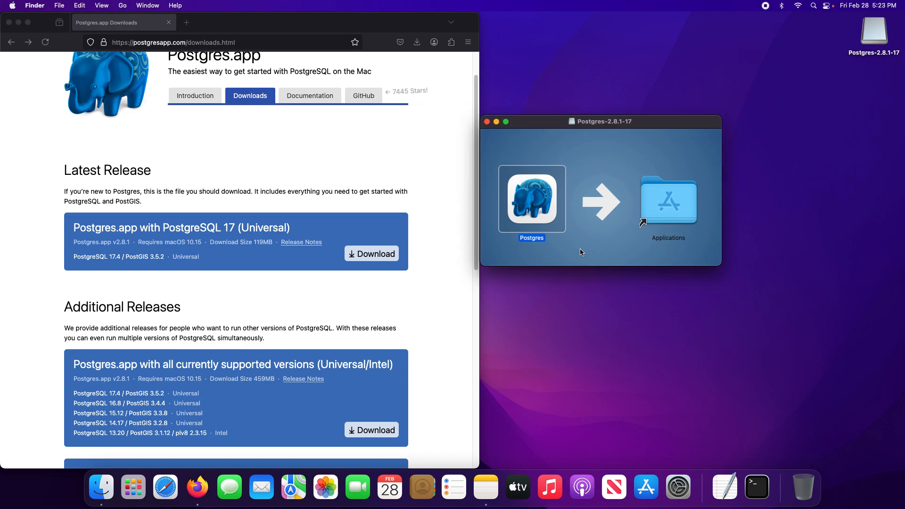
# Return to the Postgres.app introduction page and bring up the installation steps.
pyautogui.click(194, 96)
pyautogui.click(194, 95)
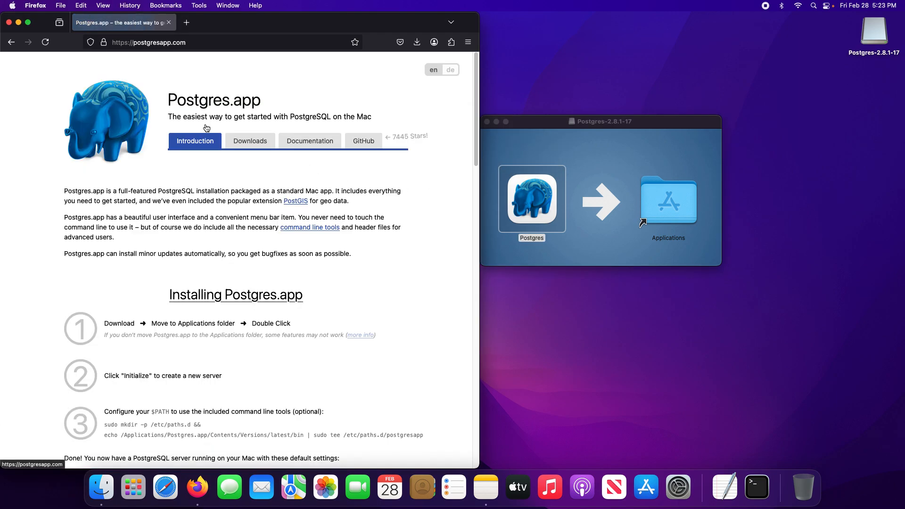
pyautogui.scroll(-2, 206, 250)
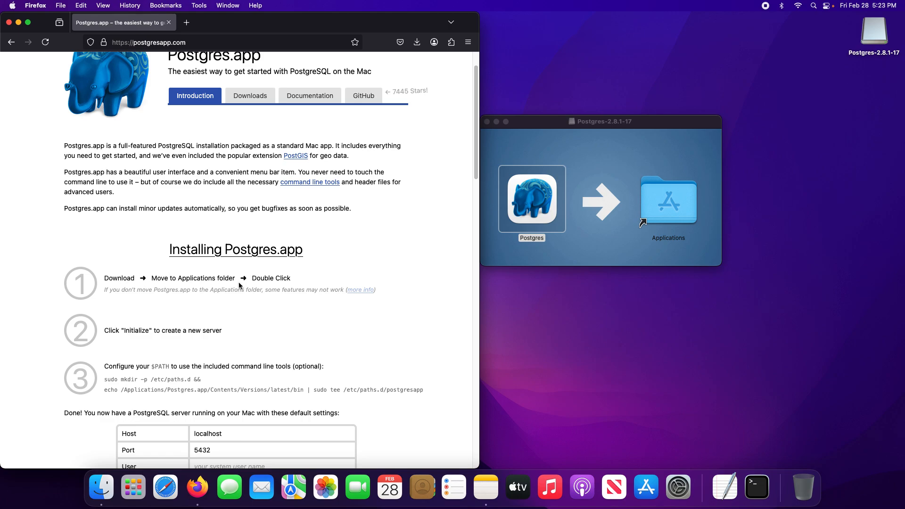
# Open the Applications folder from the disk image and arrange its resized window below the disk image window, beside the browser.
pyautogui.doubleClick(668, 205)
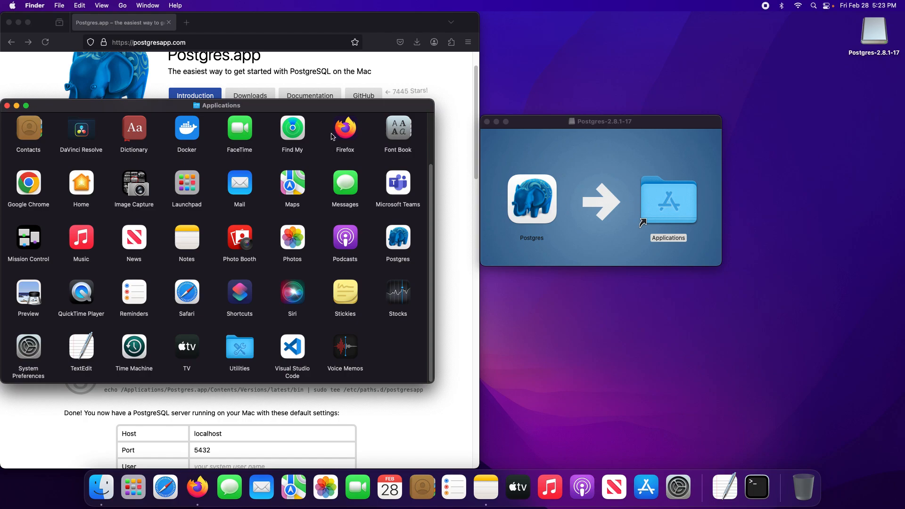
pyautogui.moveTo(333, 106); pyautogui.dragTo(762, 185)
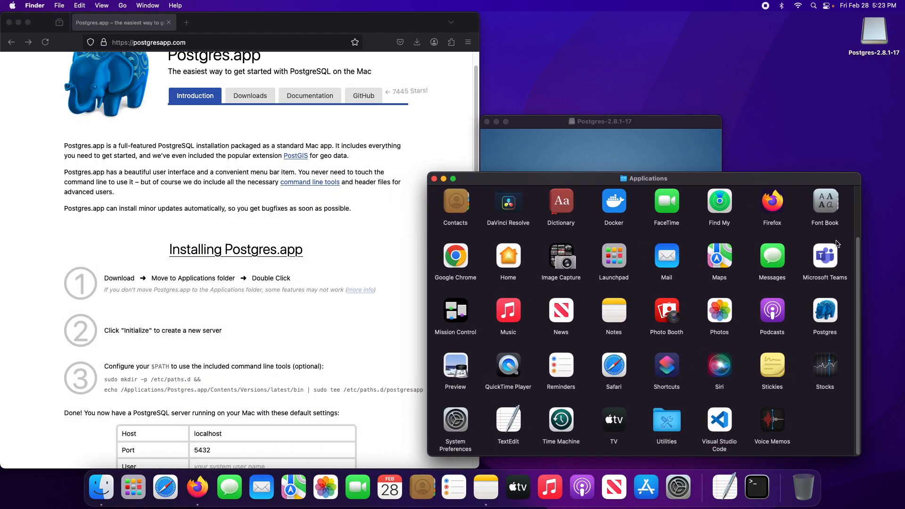
pyautogui.moveTo(862, 271); pyautogui.dragTo(708, 271)
pyautogui.moveTo(655, 186); pyautogui.dragTo(816, 190)
pyautogui.moveTo(688, 126); pyautogui.dragTo(688, 23)
pyautogui.moveTo(778, 182); pyautogui.dragTo(701, 181)
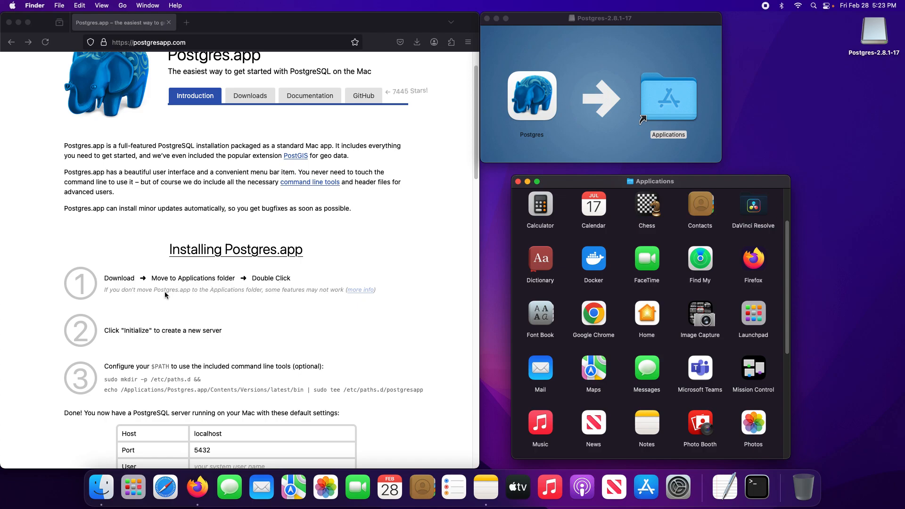
# Launch Postgres from the Applications folder, close the folder window and allow the downloaded app to open.
pyautogui.scroll(-1, 172, 296)
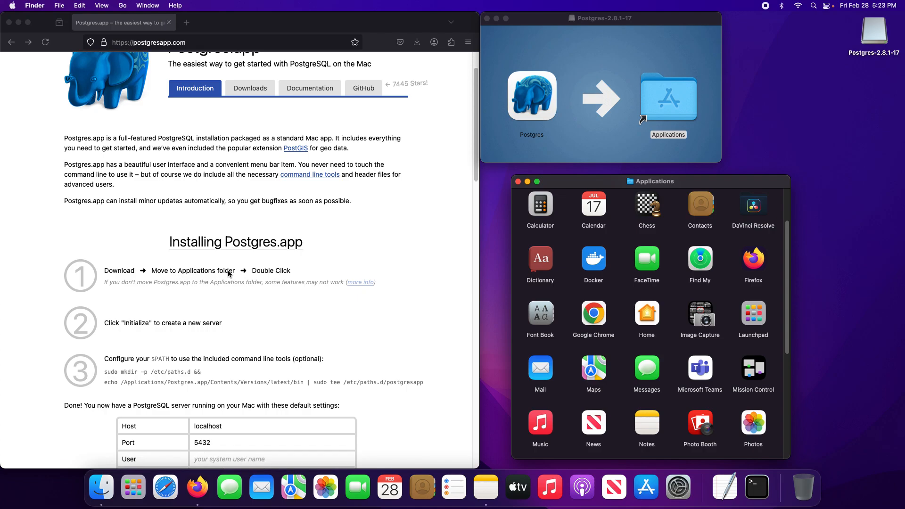
pyautogui.scroll(-3, 669, 334)
pyautogui.scroll(-5, 670, 334)
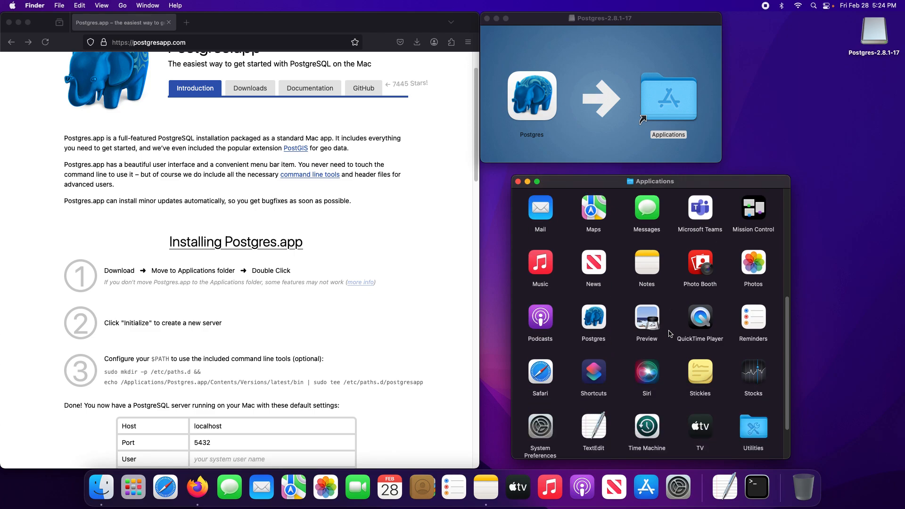
pyautogui.scroll(1, 670, 334)
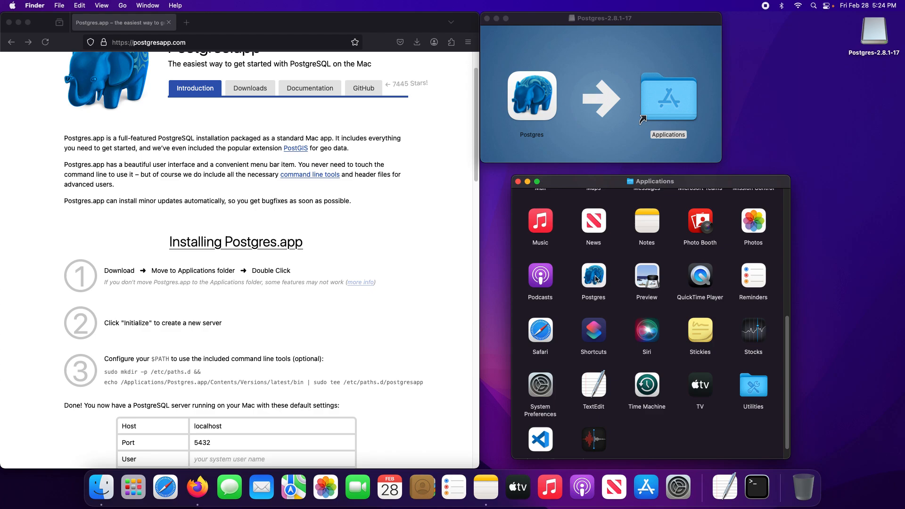
pyautogui.doubleClick(595, 277)
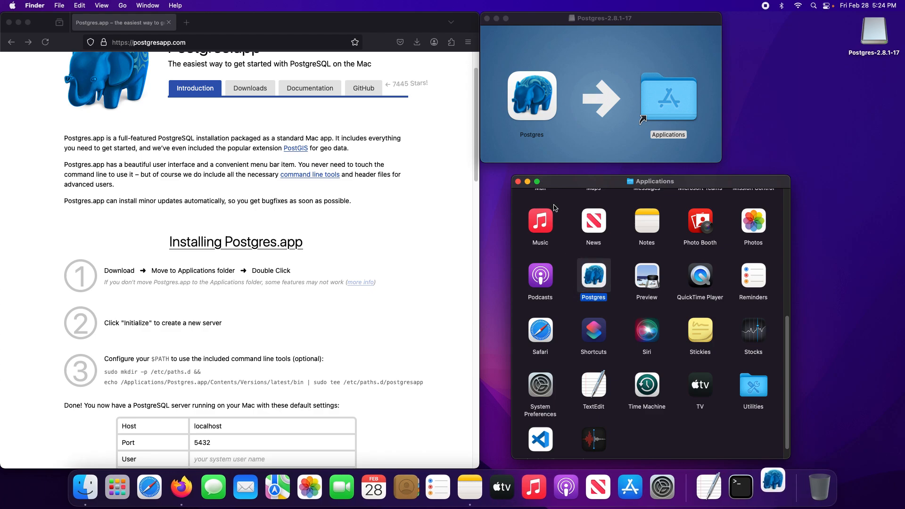
pyautogui.click(519, 182)
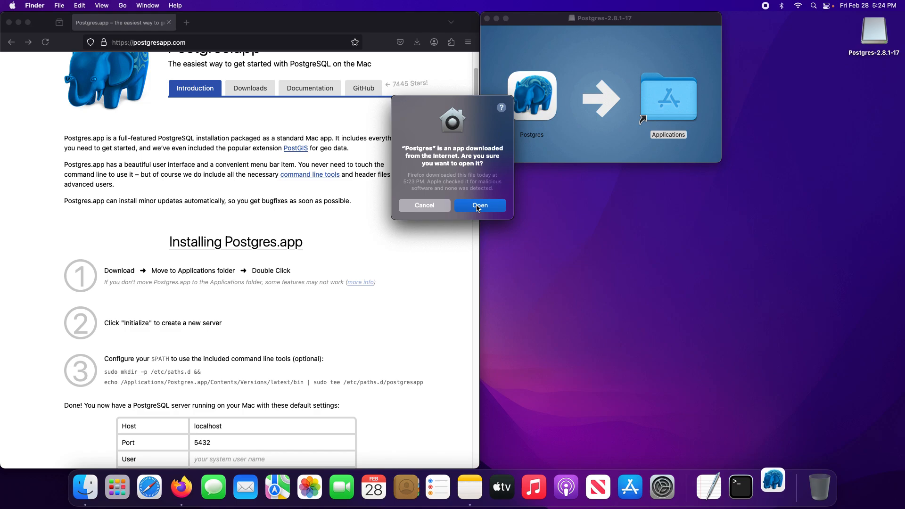
pyautogui.click(480, 206)
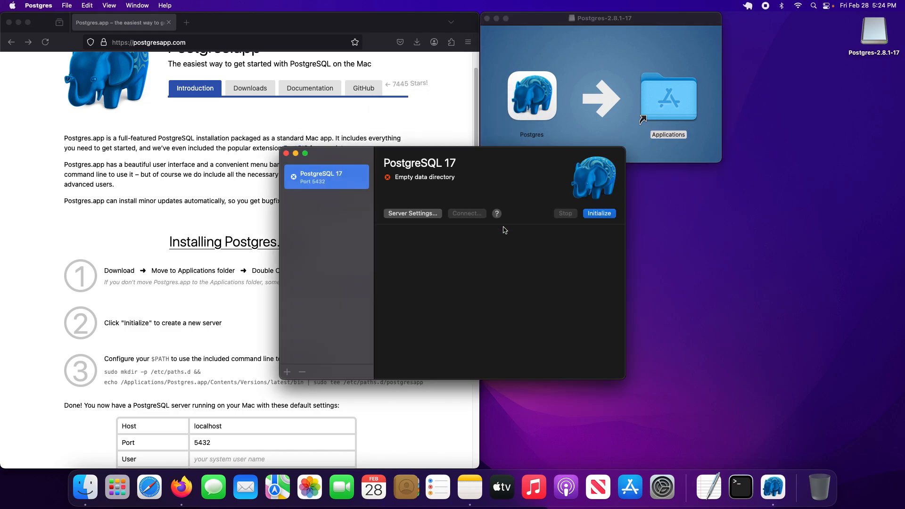
# Replace the disk image window with the enlarged Postgres window beside the browser and initialize the PostgreSQL 17 server.
pyautogui.moveTo(504, 159); pyautogui.dragTo(728, 215)
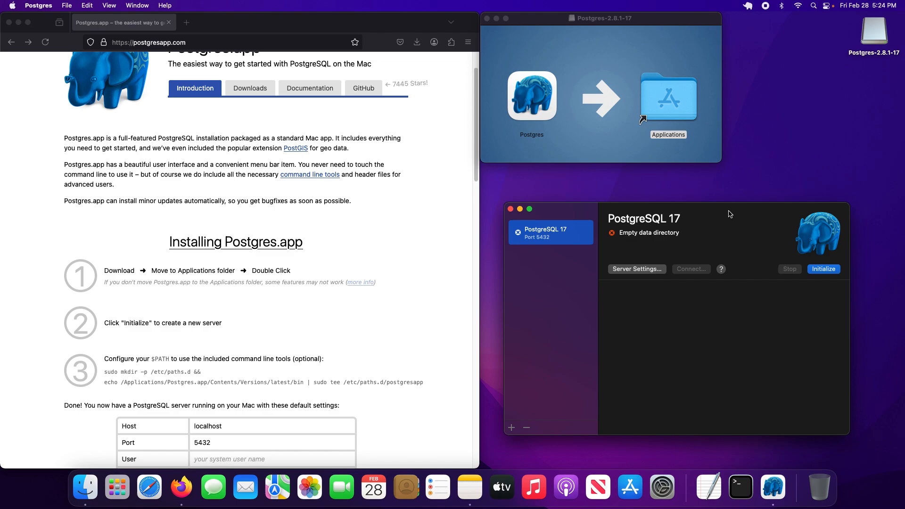
pyautogui.click(487, 18)
pyautogui.moveTo(706, 215); pyautogui.dragTo(684, 45)
pyautogui.moveTo(825, 265); pyautogui.dragTo(889, 385)
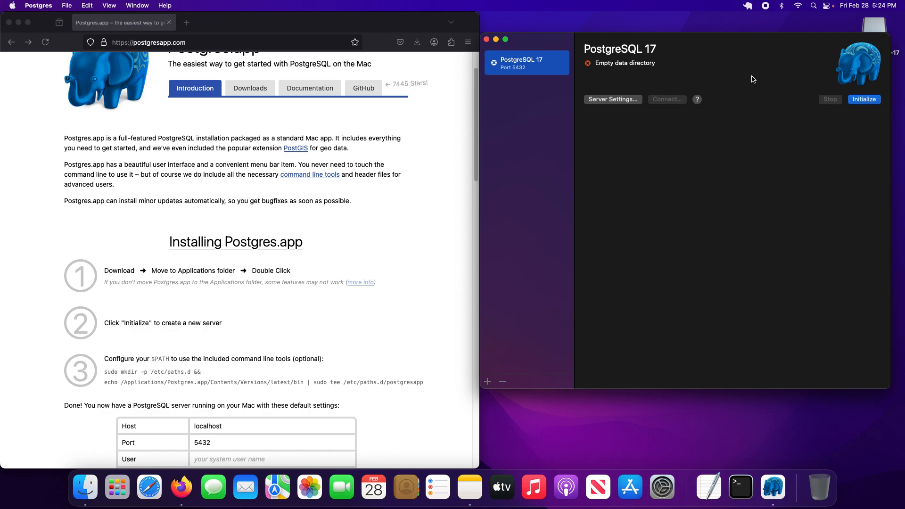
pyautogui.scroll(-1, 257, 294)
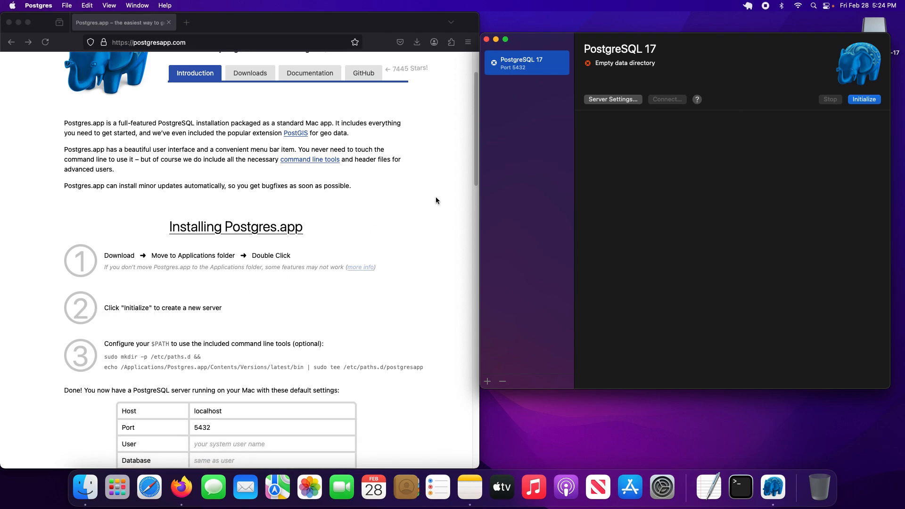
pyautogui.click(866, 100)
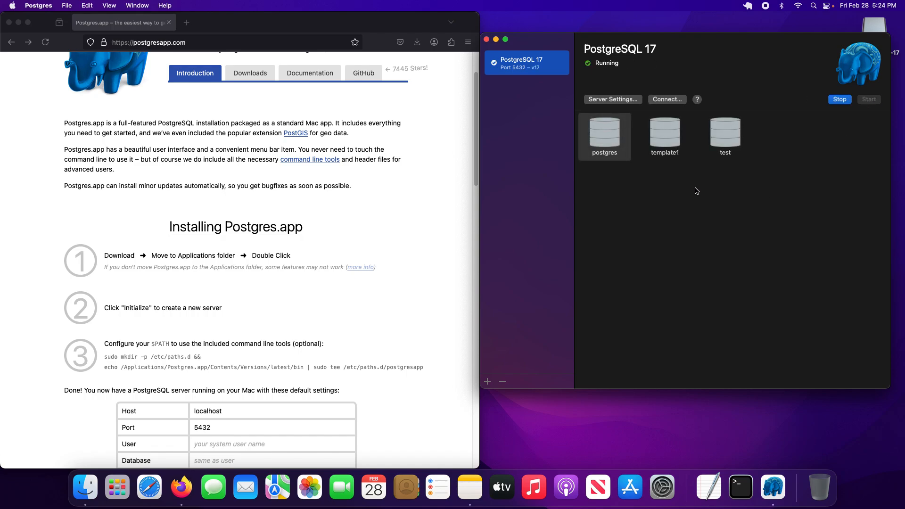
# Look over the postgres, template1 and test databases, and the optional $PATH step and default settings in the installation instructions.
pyautogui.click(679, 142)
pyautogui.click(738, 142)
pyautogui.click(619, 142)
pyautogui.click(666, 142)
pyautogui.click(726, 141)
pyautogui.click(620, 140)
pyautogui.click(657, 138)
pyautogui.click(726, 135)
pyautogui.click(621, 142)
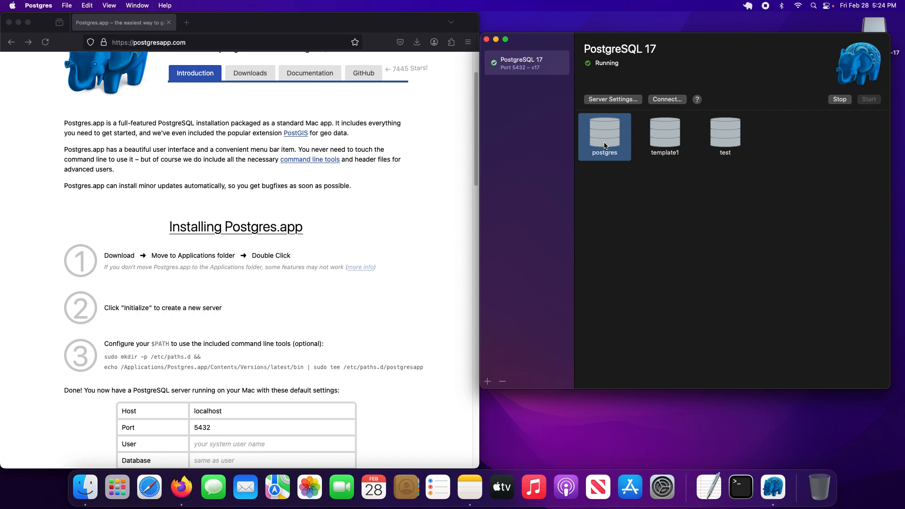
pyautogui.scroll(-2, 174, 301)
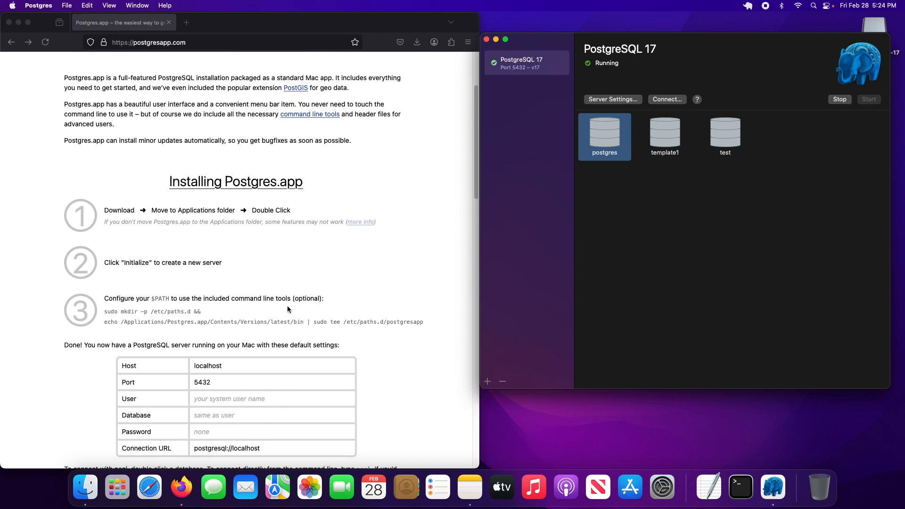
pyautogui.scroll(-1, 273, 314)
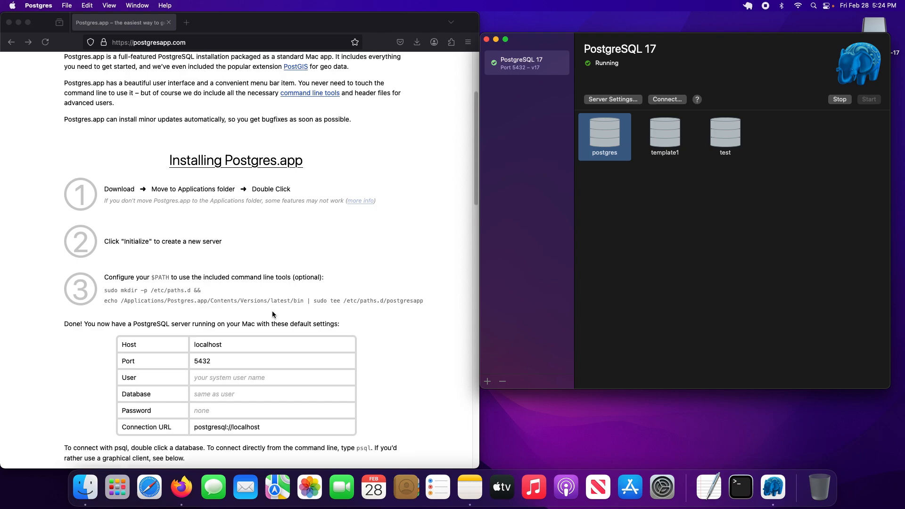
pyautogui.scroll(2, 272, 315)
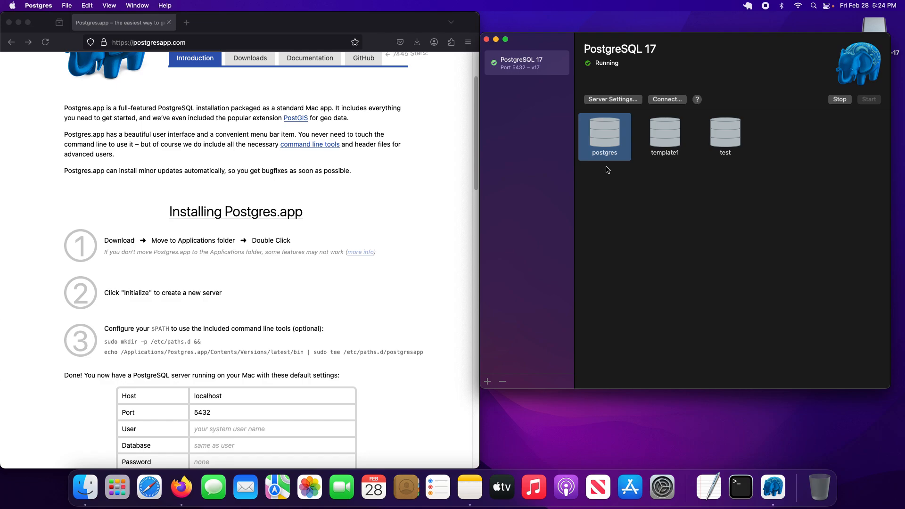
# Open a psql session on the postgres database in Terminal and place its window below the database icons.
pyautogui.click(662, 136)
pyautogui.click(595, 135)
pyautogui.moveTo(679, 188)
pyautogui.mouseDown()
pyautogui.moveTo(718, 251)
pyautogui.moveTo(681, 190)
pyautogui.mouseUp()
pyautogui.click(555, 184)
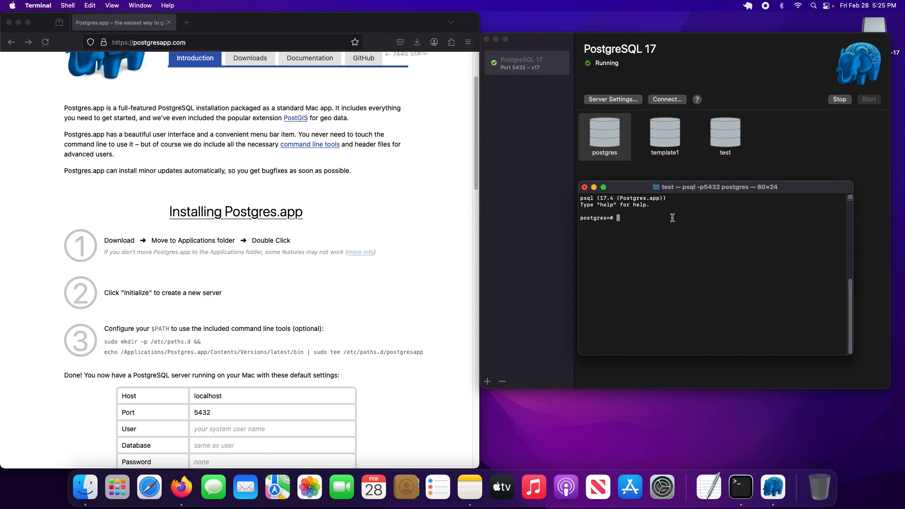
# Run the query SELECT NOW(); in the psql session and check the returned timestamp.
pyautogui.write('s')
pyautogui.press('BackSpace')
pyautogui.write('SELECT NOW();')
pyautogui.press('Return')
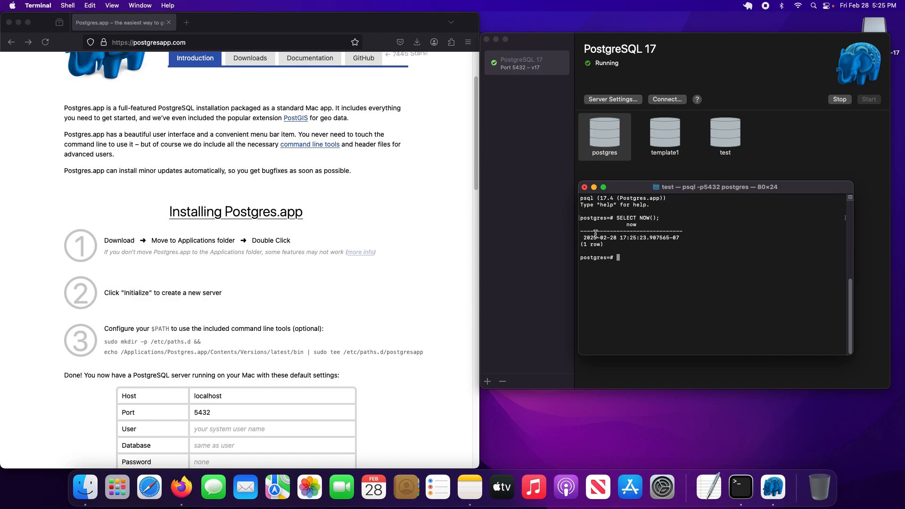
pyautogui.moveTo(583, 237); pyautogui.dragTo(680, 239)
pyautogui.click(666, 247)
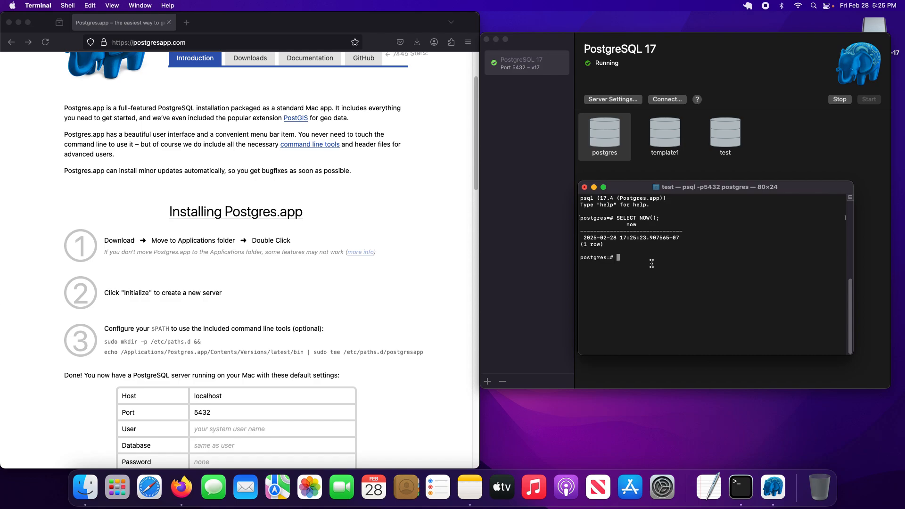